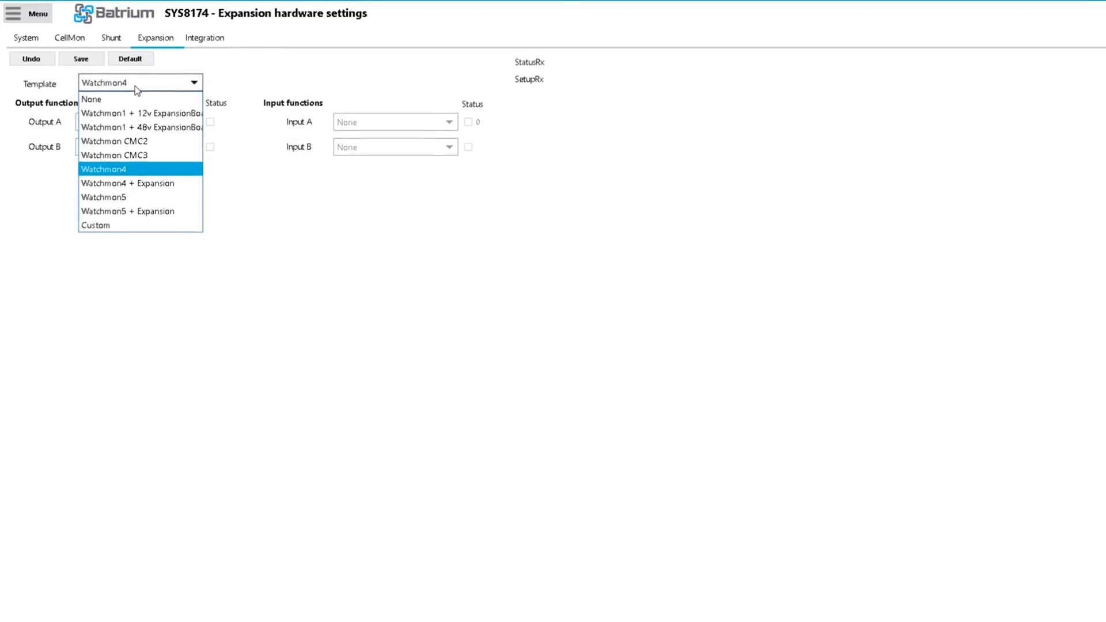
# - Choose Watchmon4 as the expansion hardware template, leaving Output A at None
pyautogui.click(135, 88)
pyautogui.click(138, 122)
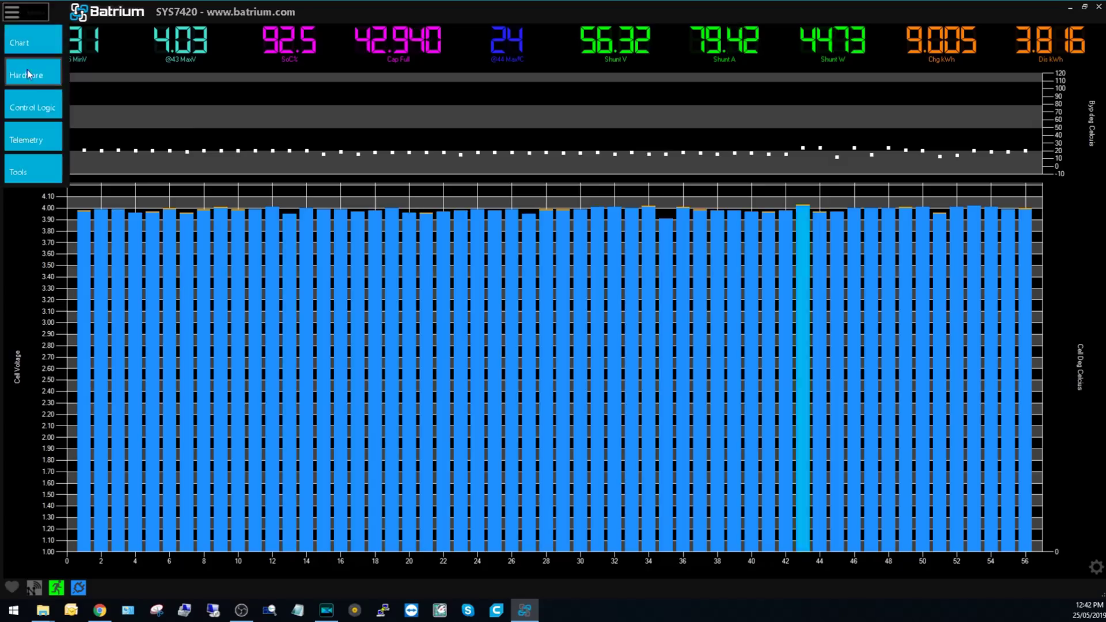
# - Show the batrium.com Starter Kits section, then the Batrium YouTube channel's video list
pyautogui.click(27, 75)
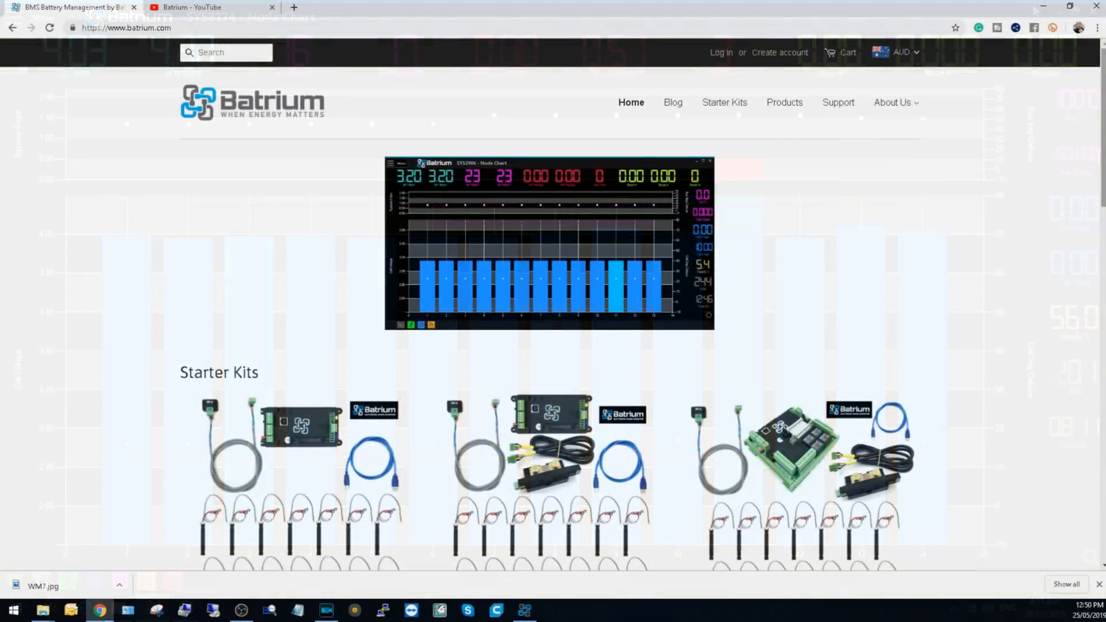
pyautogui.scroll(-3, 553, 346)
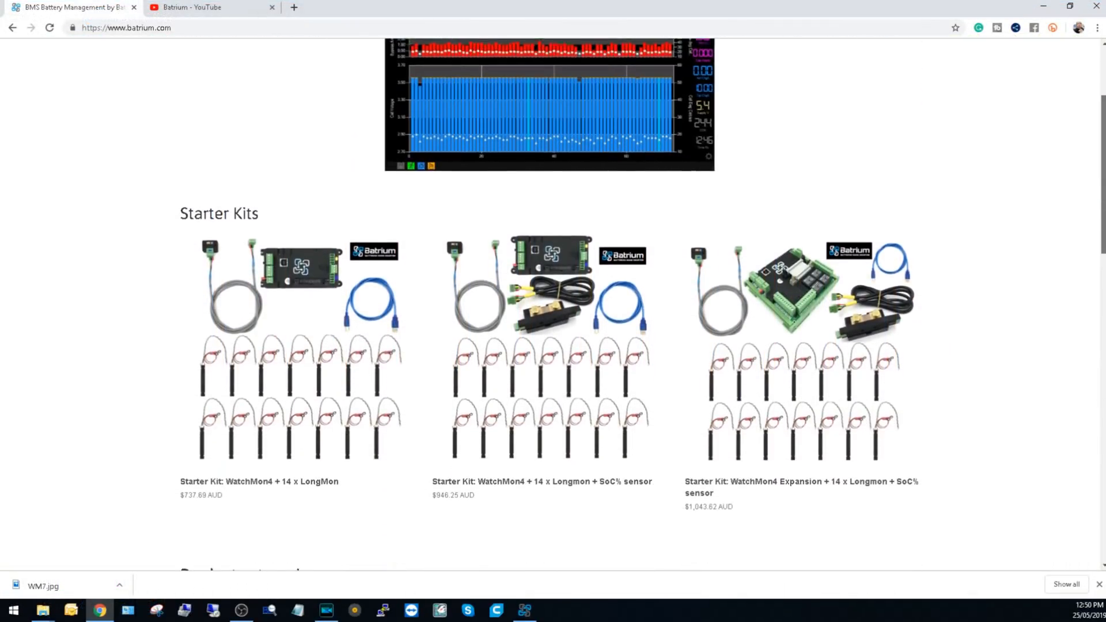
pyautogui.scroll(-3, 552, 345)
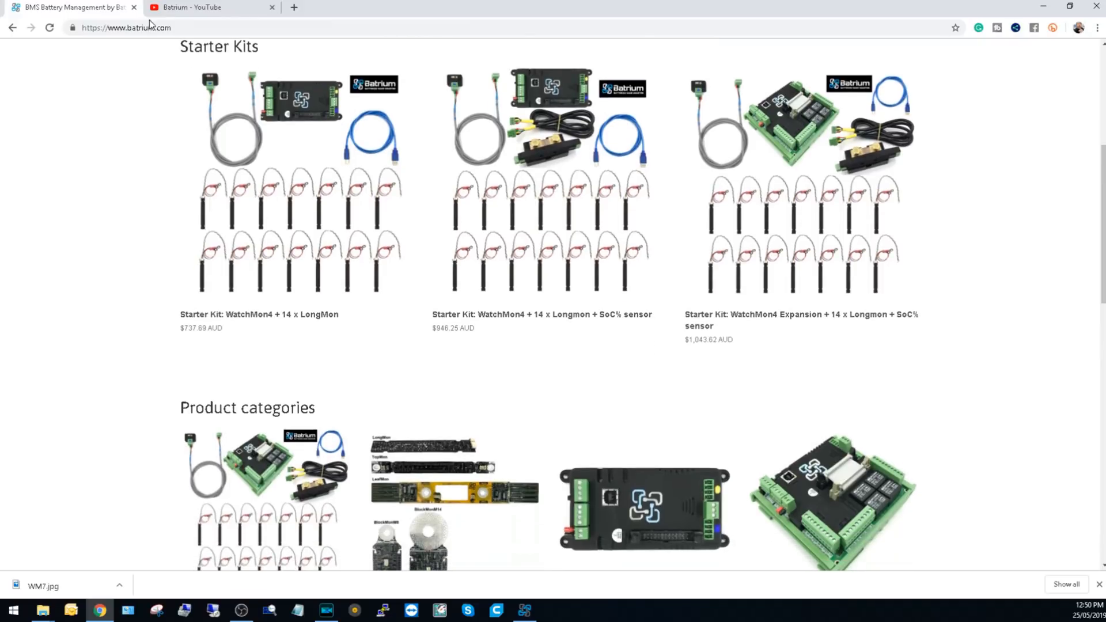
pyautogui.click(175, 14)
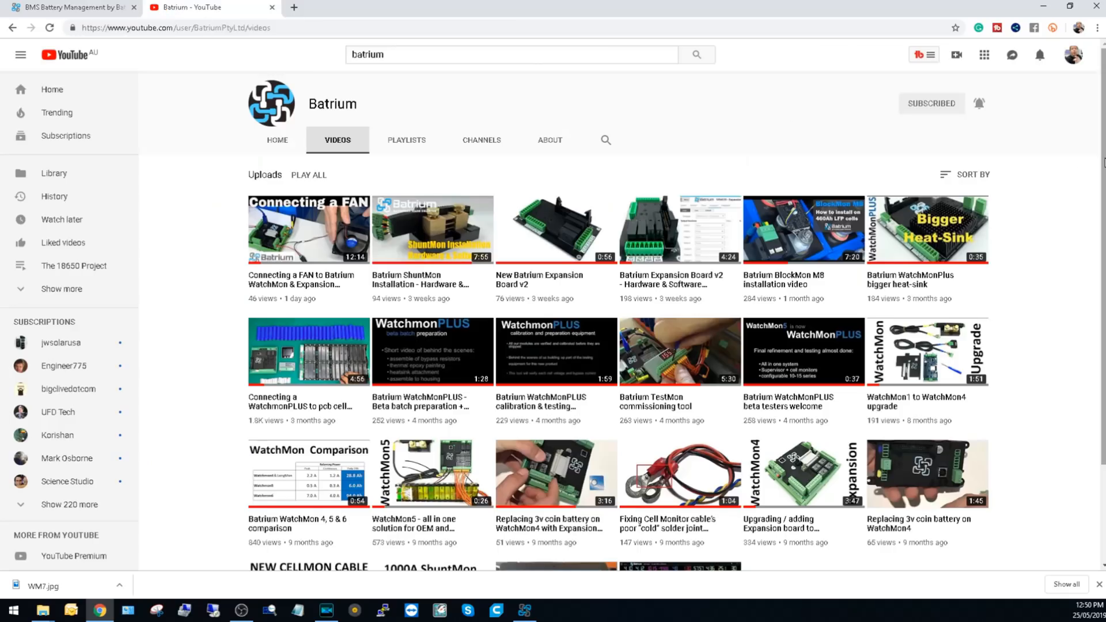
pyautogui.scroll(-2, 553, 346)
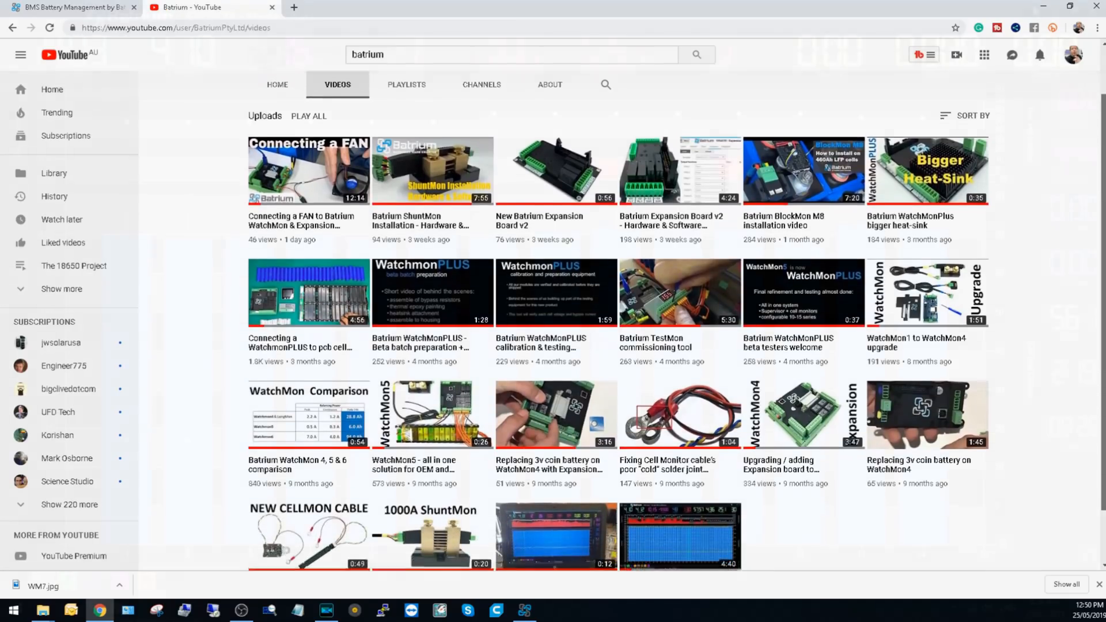